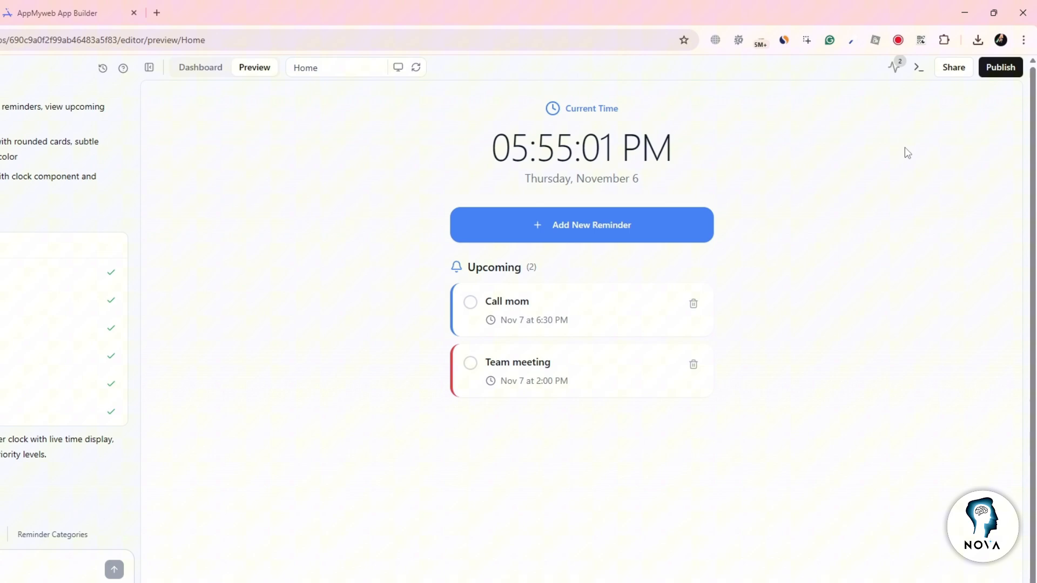
# Copy ChronoTask's public share URL from the Share Your App dialog.
pyautogui.click(953, 74)
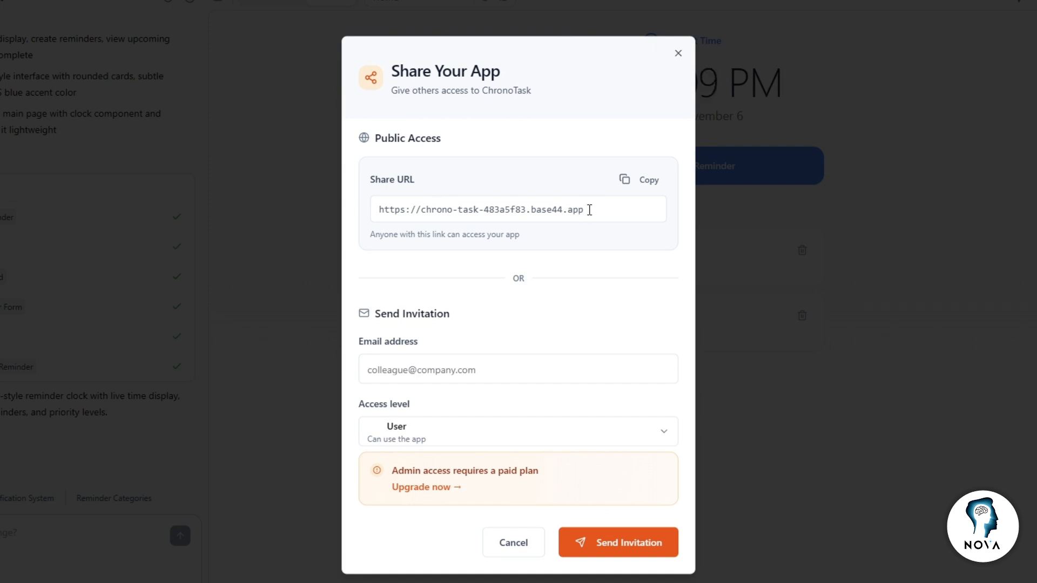
pyautogui.moveTo(590, 209); pyautogui.dragTo(351, 216)
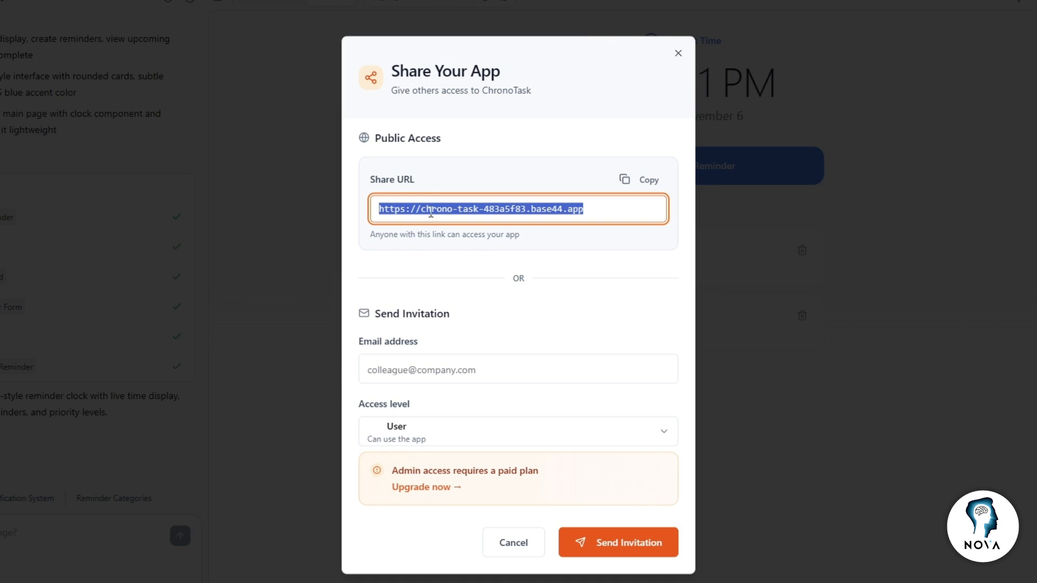
pyautogui.click(656, 193)
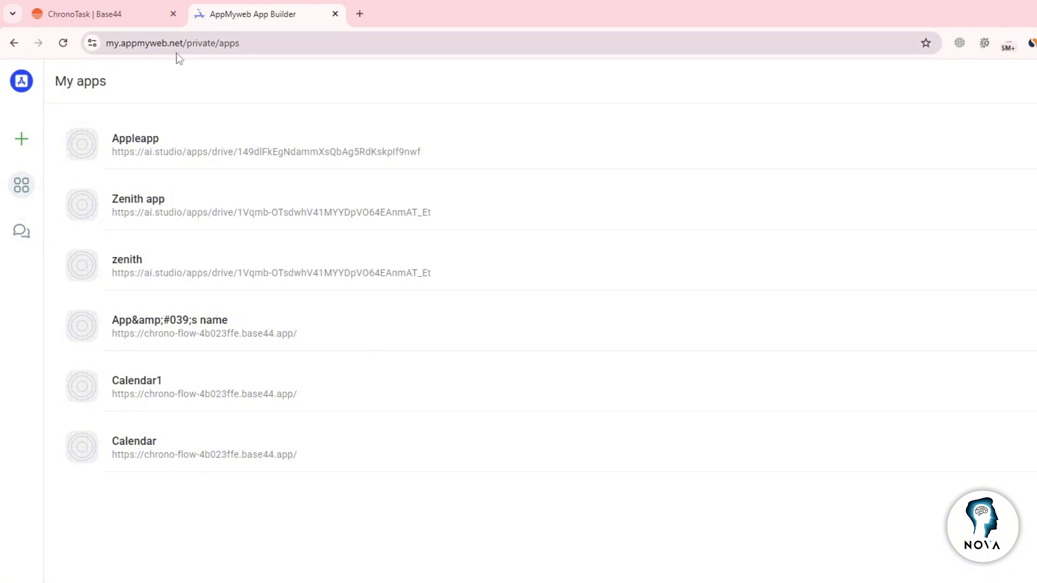
# Create app App22 linked to the ChronoTask base44.app URL and continue to its settings.
pyautogui.click(20, 143)
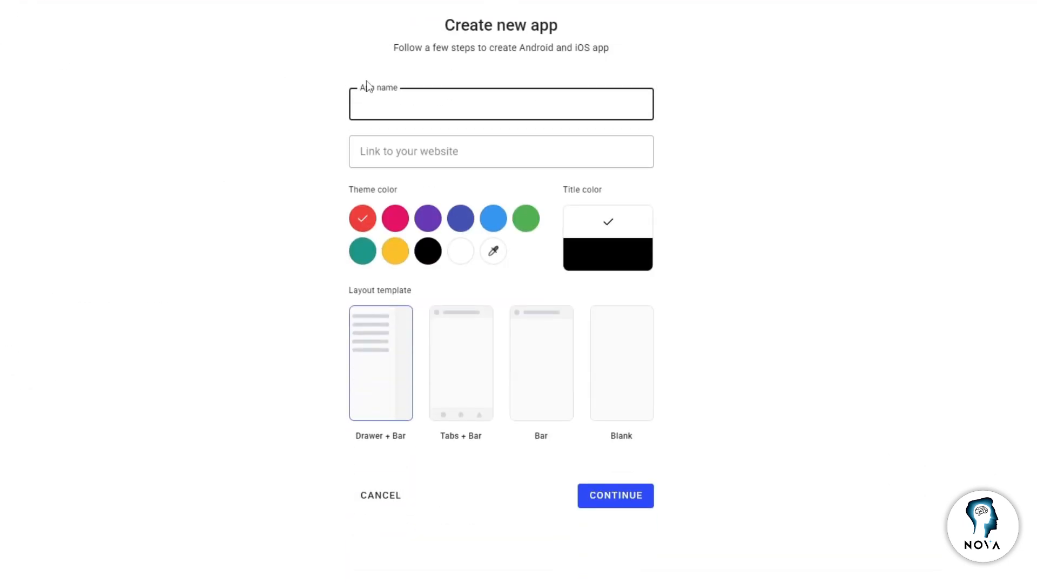
pyautogui.click(417, 151)
pyautogui.write('https://chrono-task-483a5f83.base44.app')
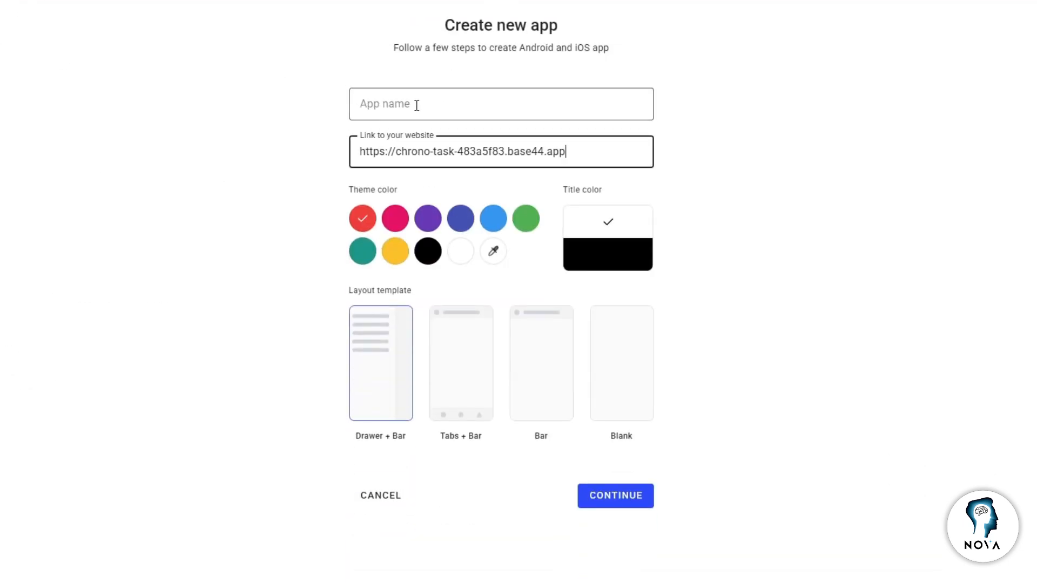
pyautogui.click(419, 104)
pyautogui.write('App22')
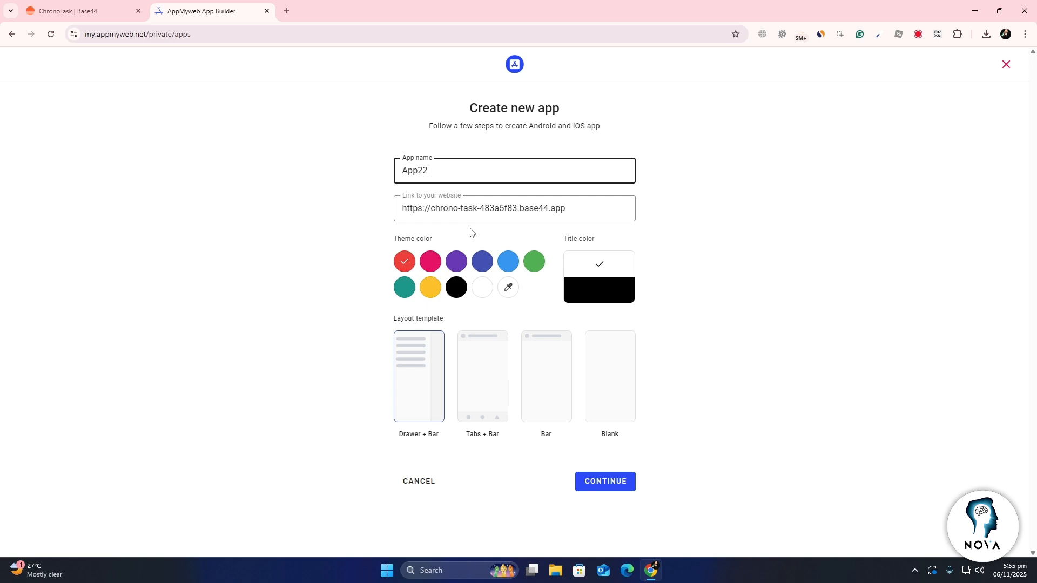
pyautogui.click(611, 482)
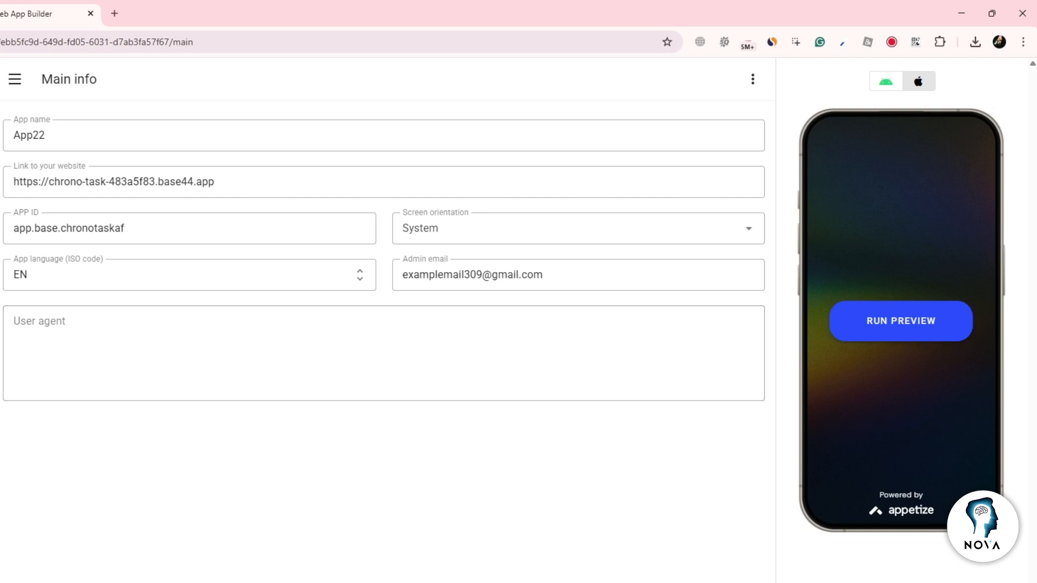
# Review App22's Design and Splashscreen settings, ending on the App download page with no builds yet.
pyautogui.click(919, 85)
pyautogui.click(97, 165)
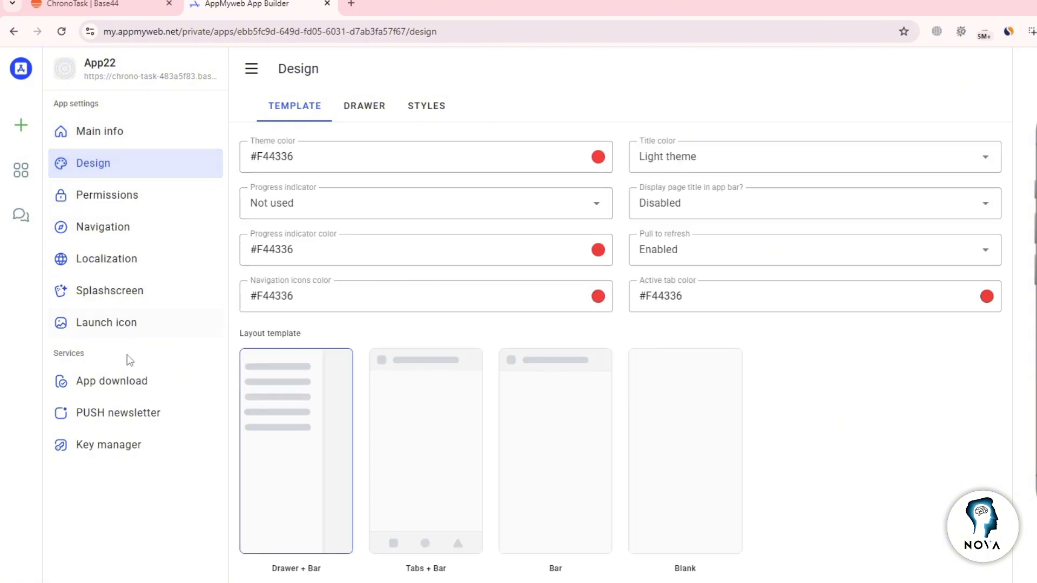
pyautogui.click(107, 293)
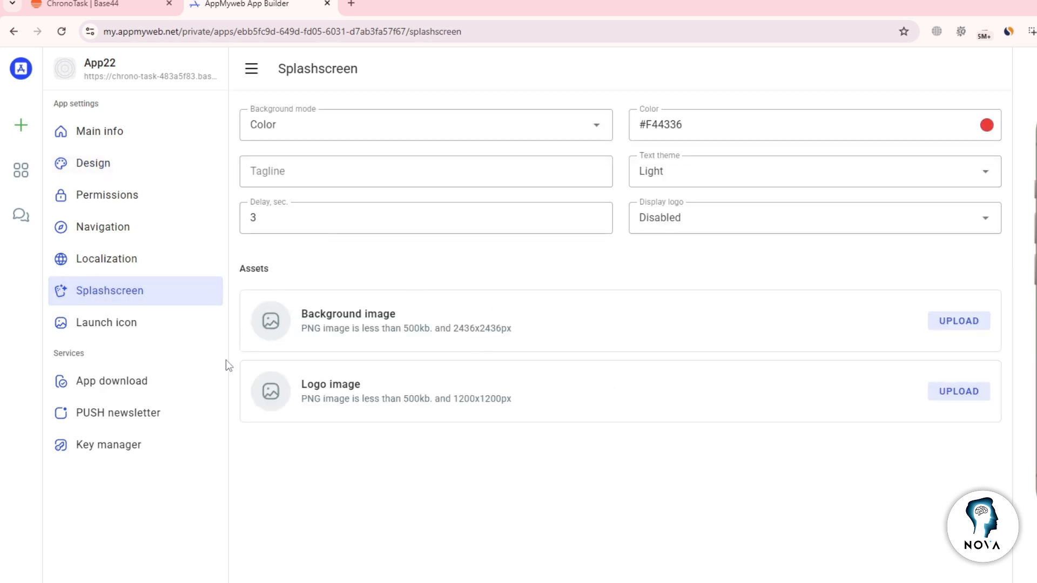
pyautogui.click(93, 383)
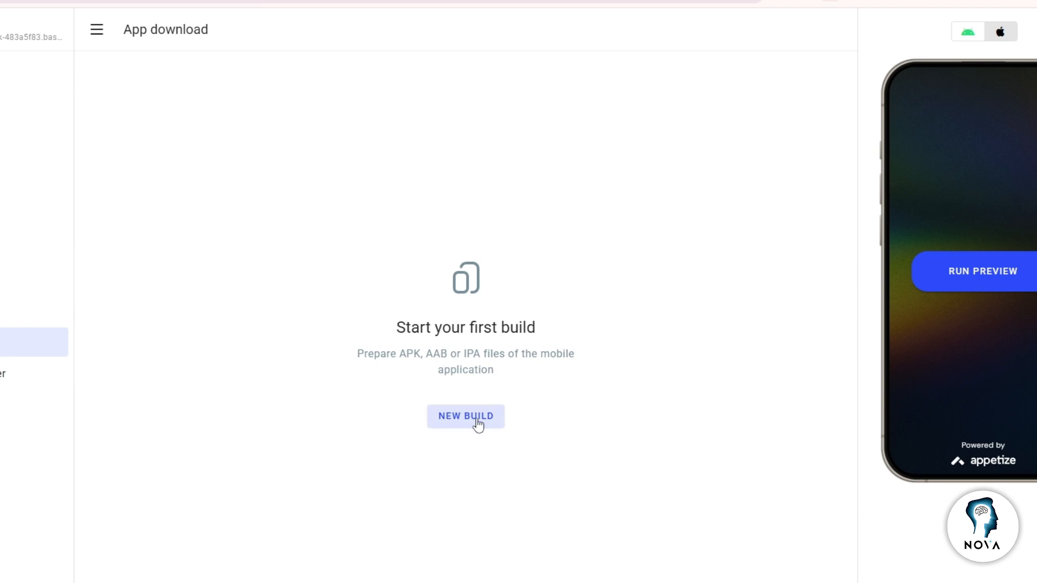
pyautogui.moveTo(355, 355); pyautogui.dragTo(584, 364)
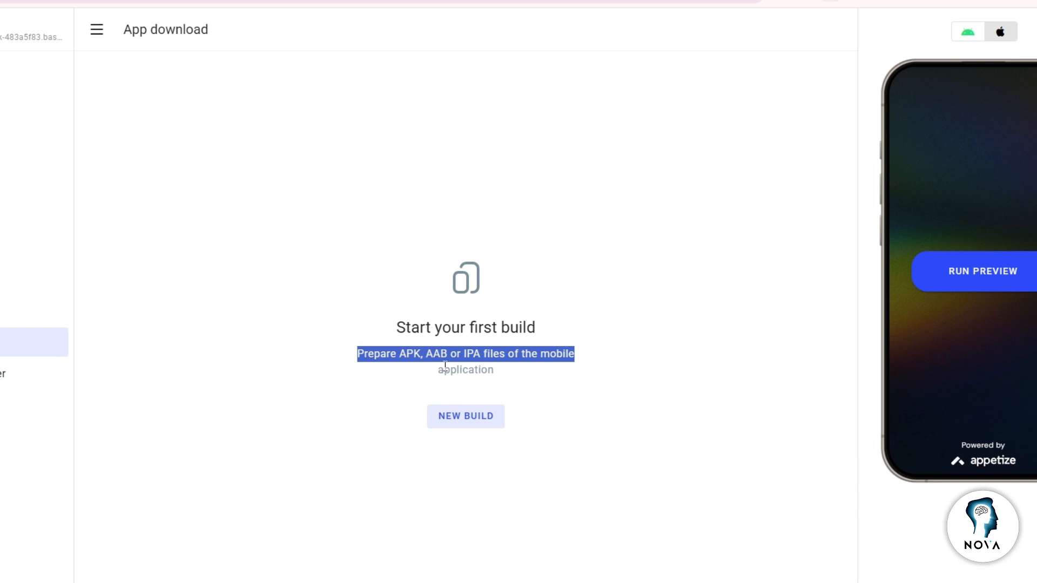
pyautogui.click(521, 379)
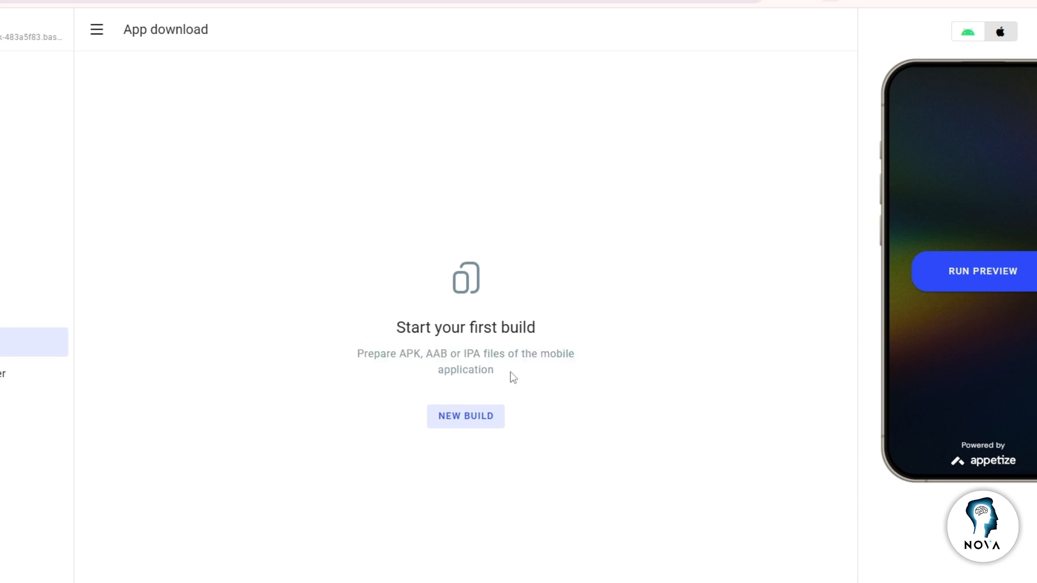